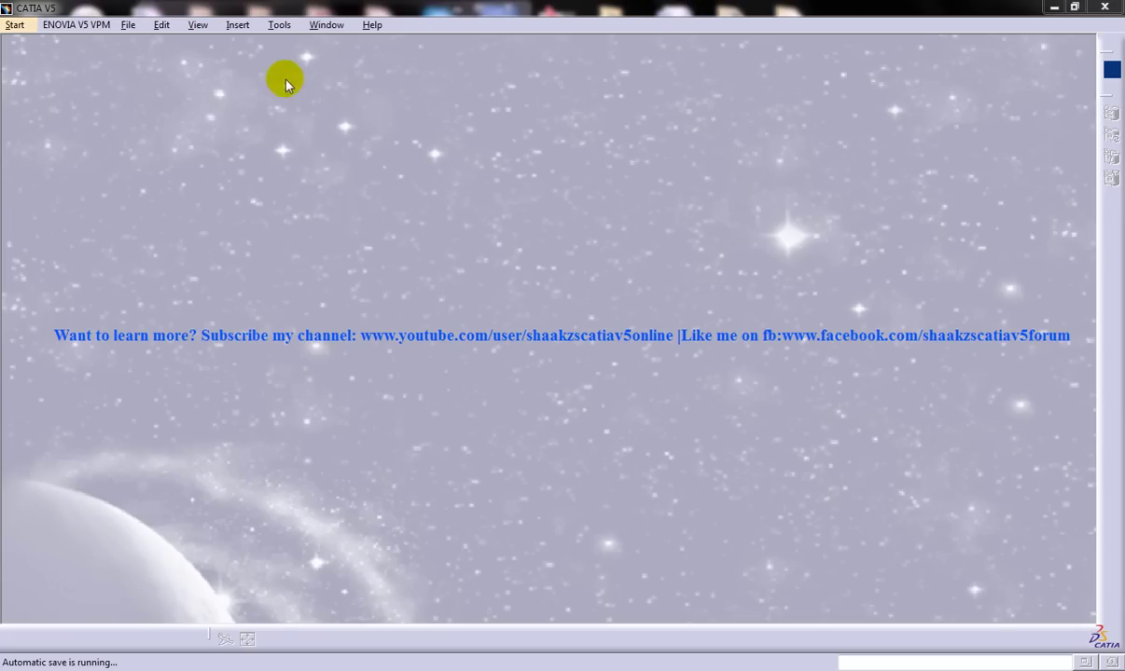
- Start a new part, Part1, from Start > Shape > Generative Shape Design and accept it
click(128, 25)
mouse_move(15, 25)
mouse_move(61, 67)
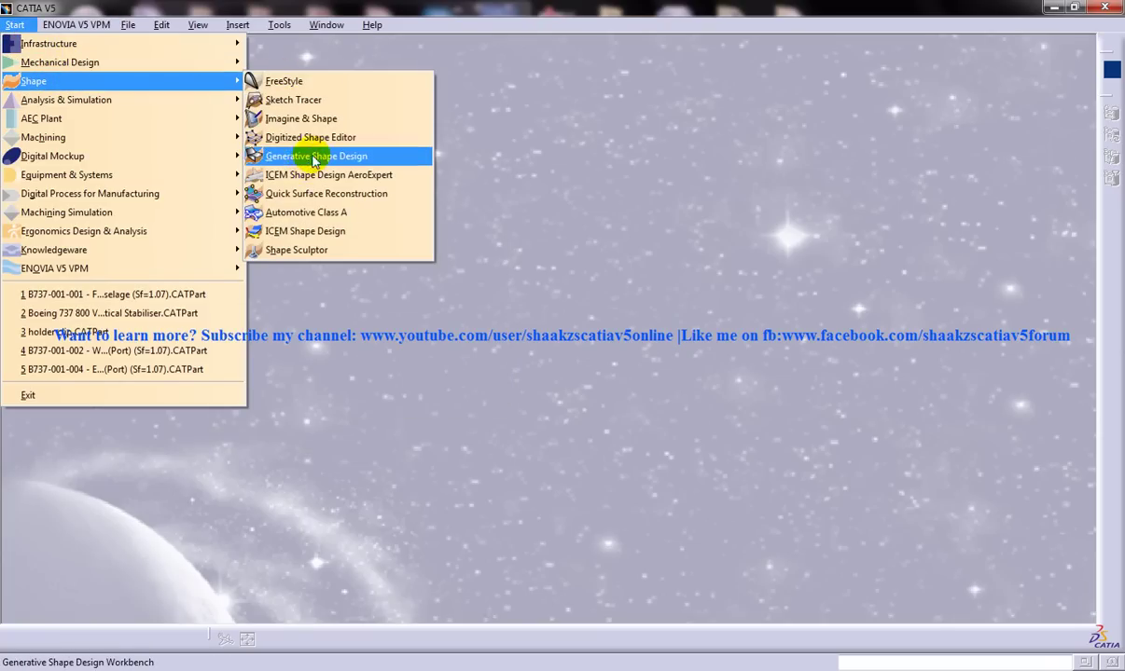
click(313, 156)
click(909, 481)
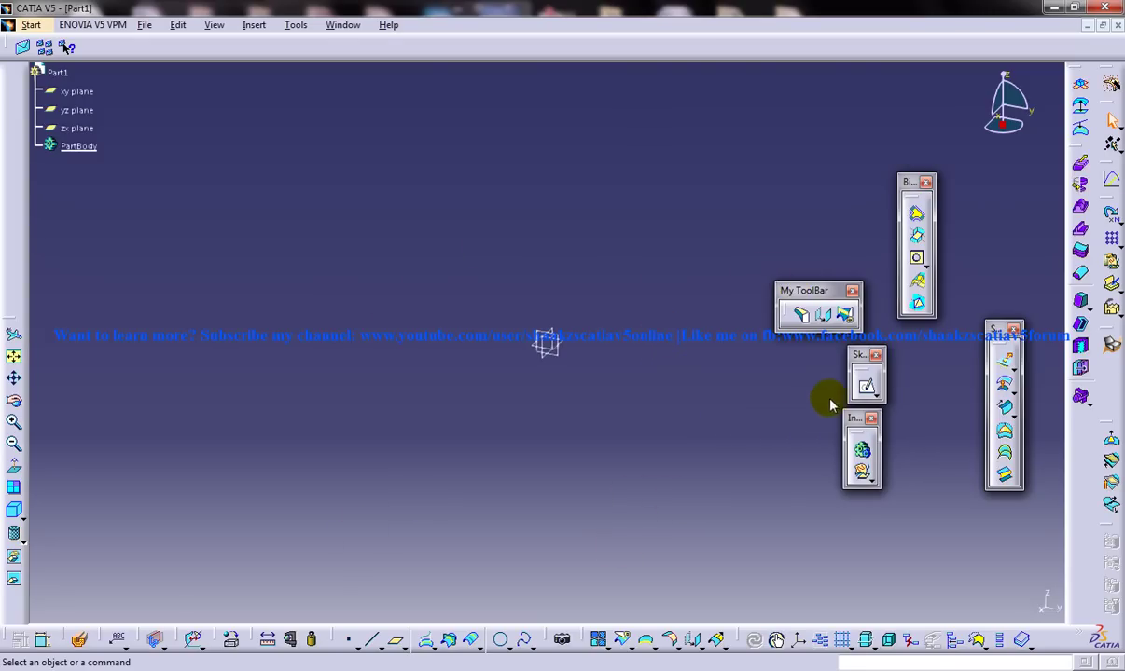
- Move the Sketcher, My ToolBar and Surfaces toolbars apart so none of them overlap
mouse_move(858, 368)
mouse_down()
mouse_move(876, 144)
mouse_move(875, 156)
mouse_up()
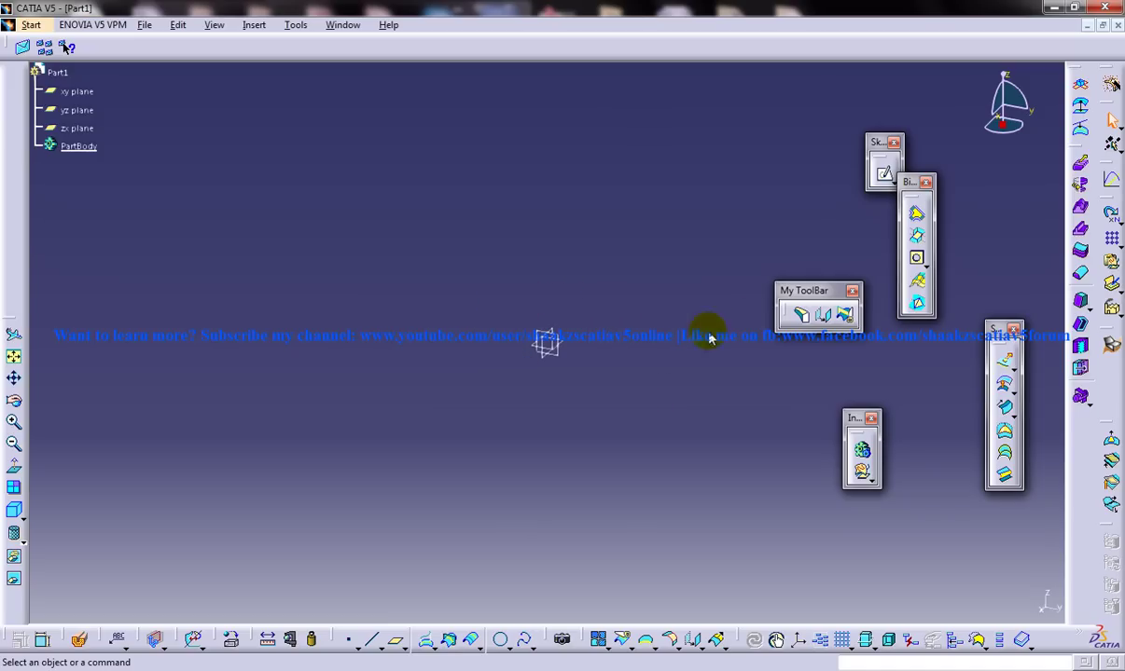
drag(788, 291, 835, 336)
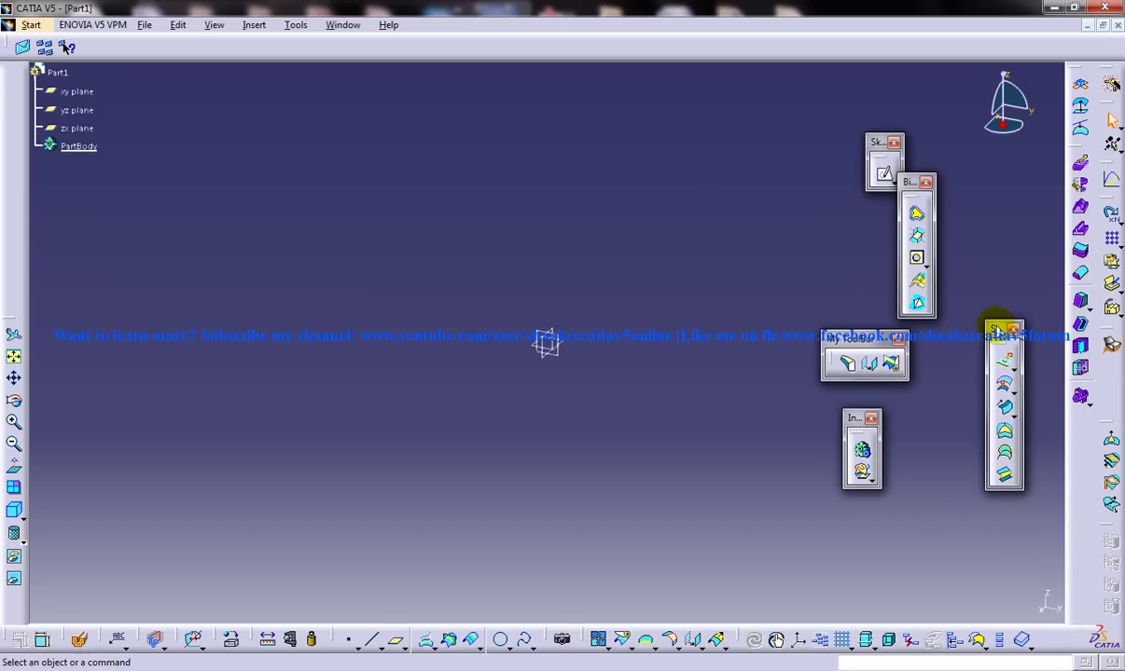
drag(999, 327, 1004, 228)
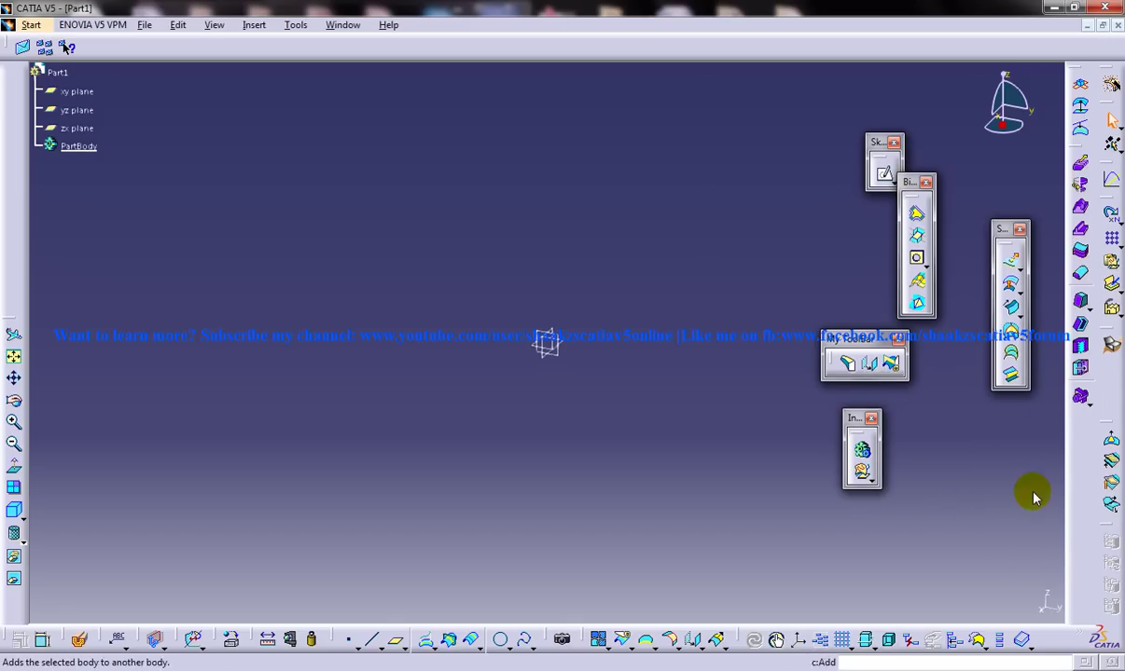
right_click(1035, 638)
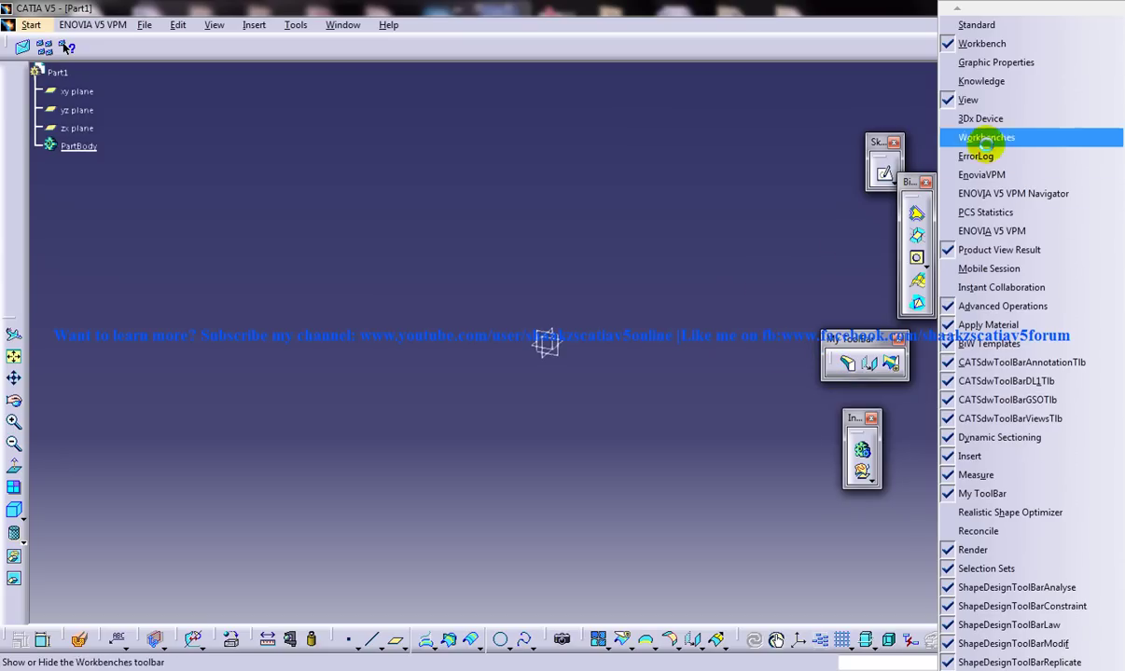
click(754, 222)
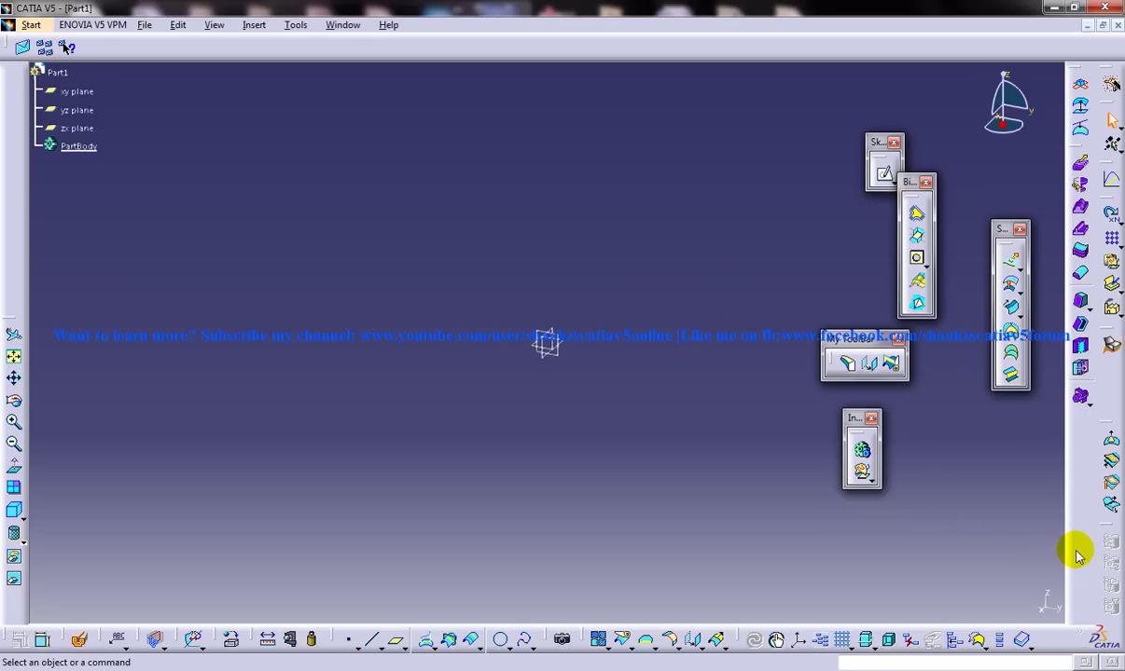
- Open the Customize dialog from the bottom of the toolbar context list
click(294, 25)
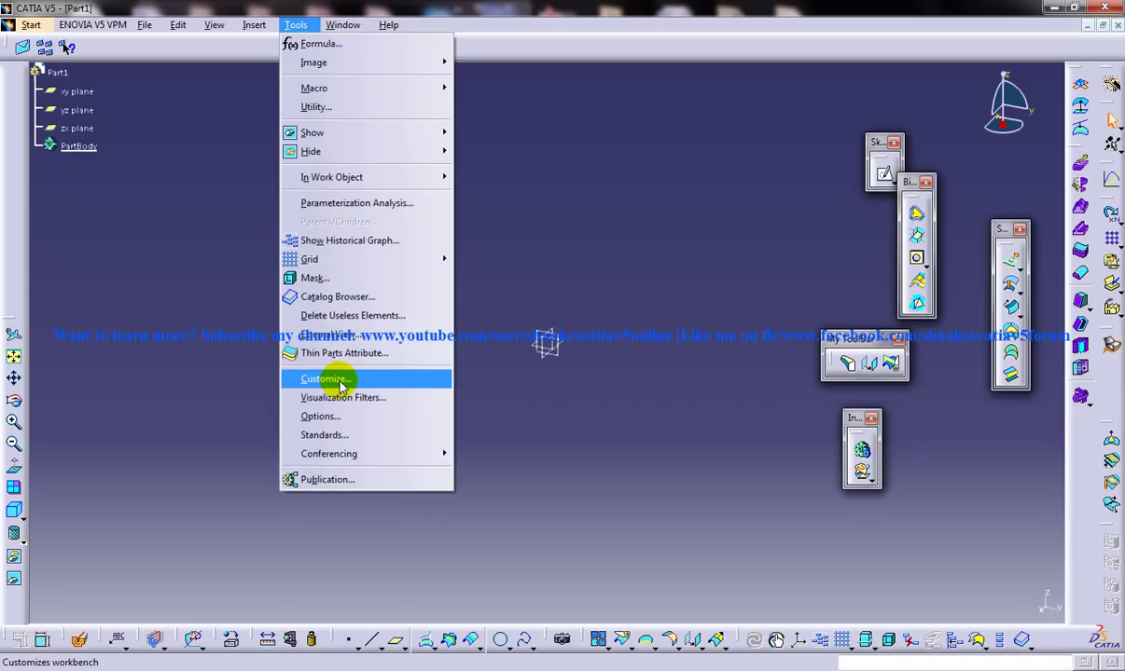
click(1023, 510)
right_click(1063, 533)
scroll(1041, 661, down, 5)
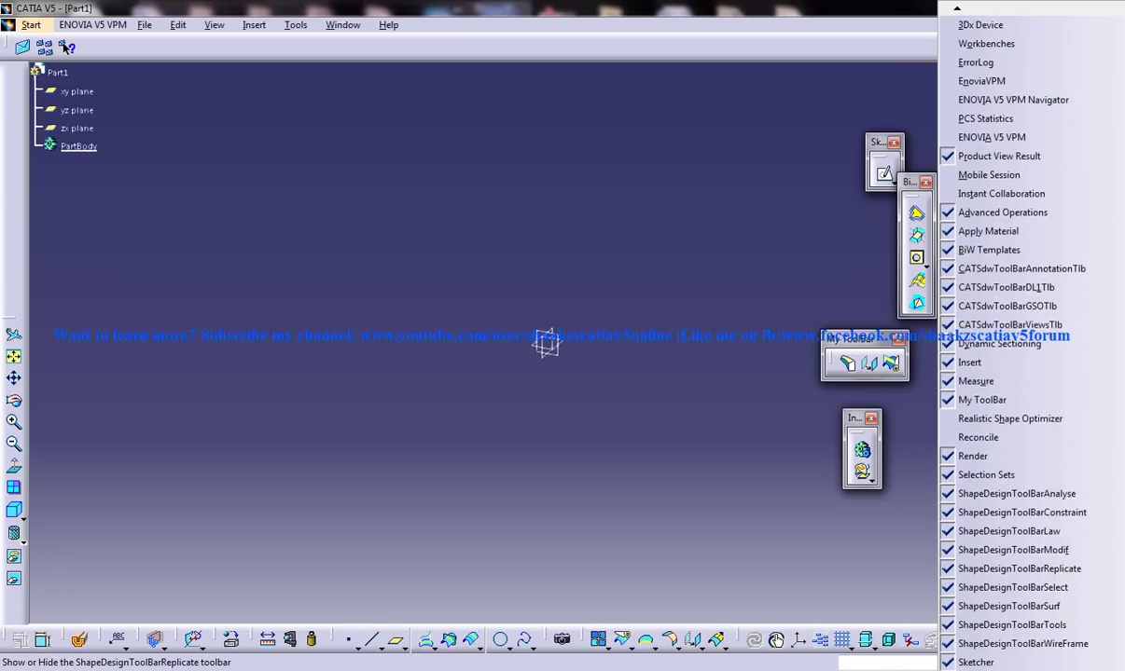
scroll(1042, 661, down, 6)
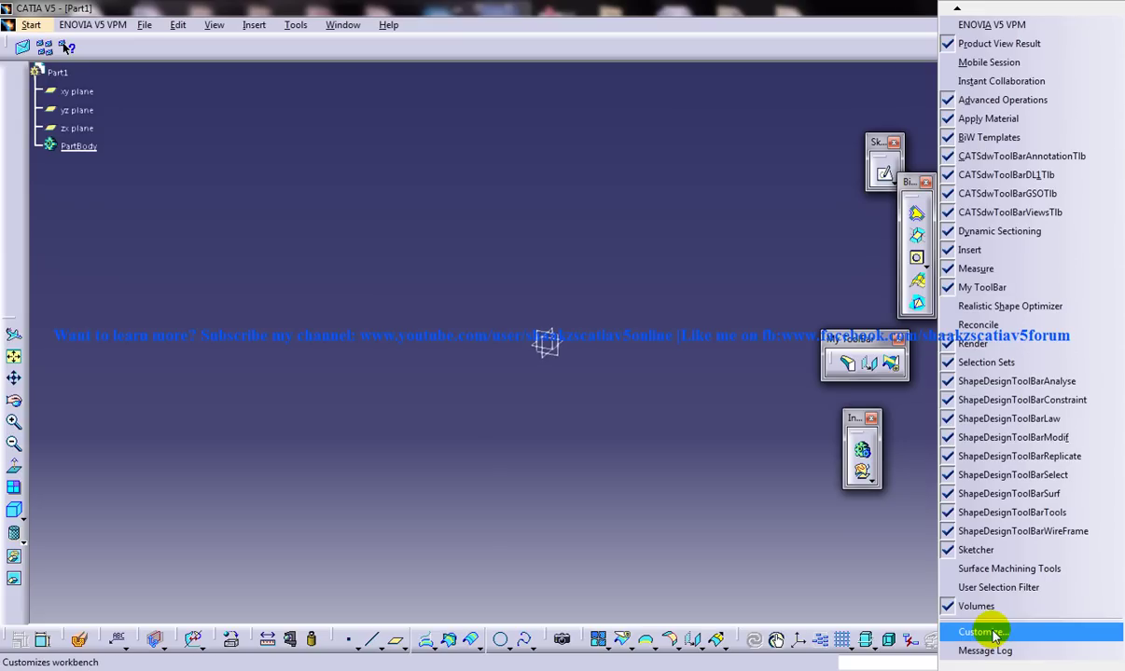
click(994, 636)
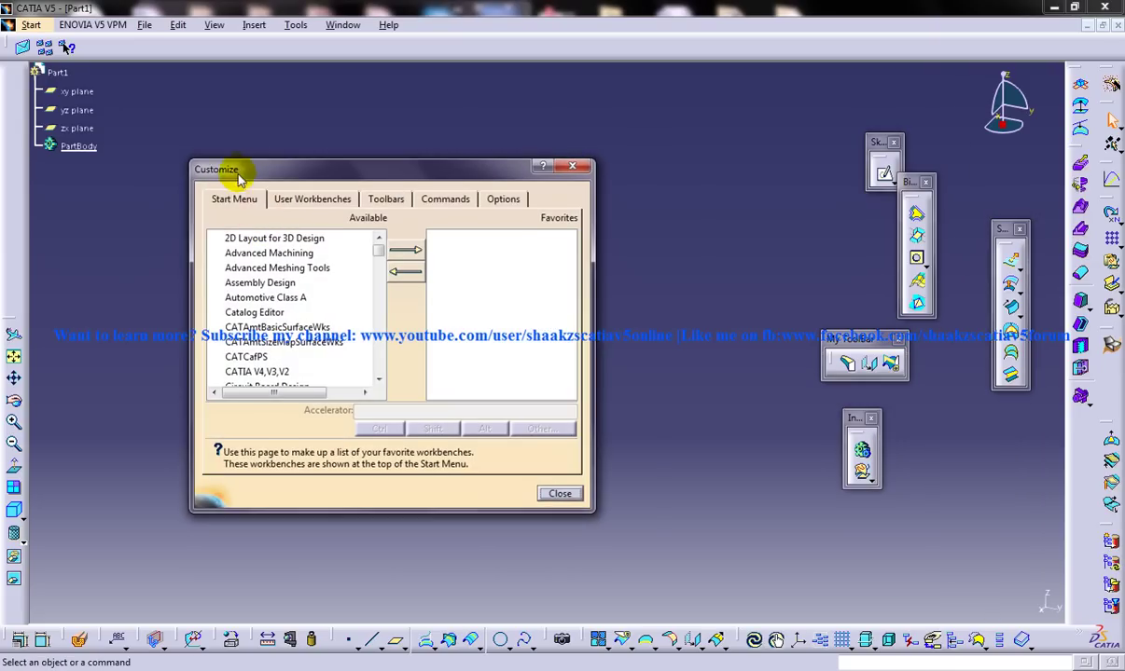
- On the Toolbars page, create a new toolbar and name it Toolsbox
drag(238, 177, 289, 194)
click(435, 217)
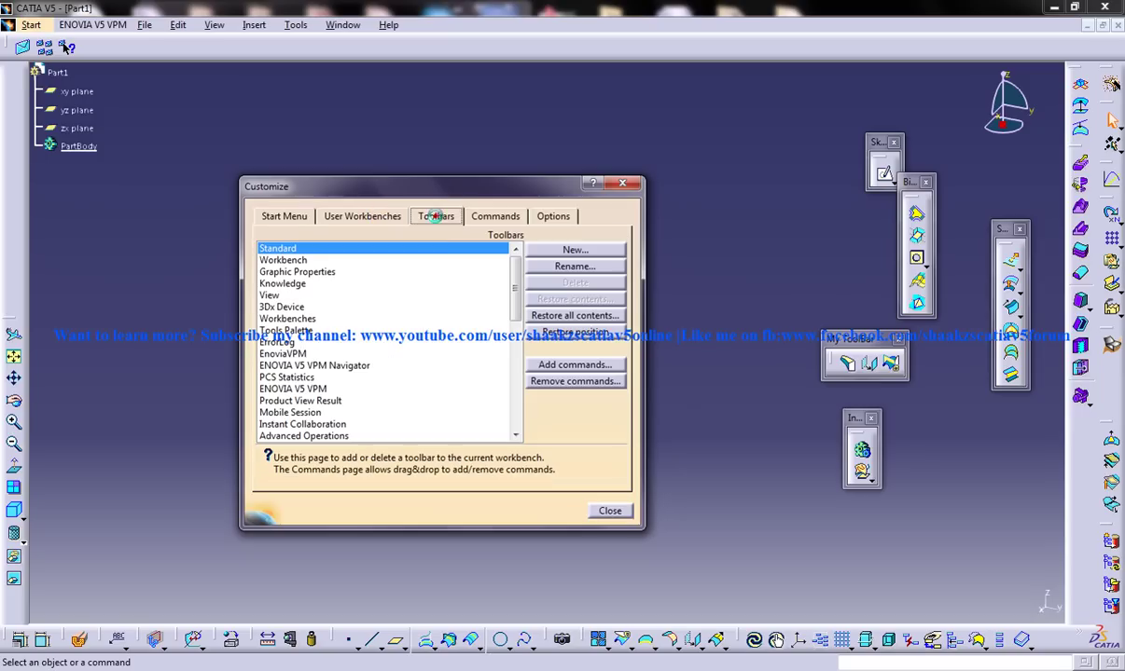
click(594, 252)
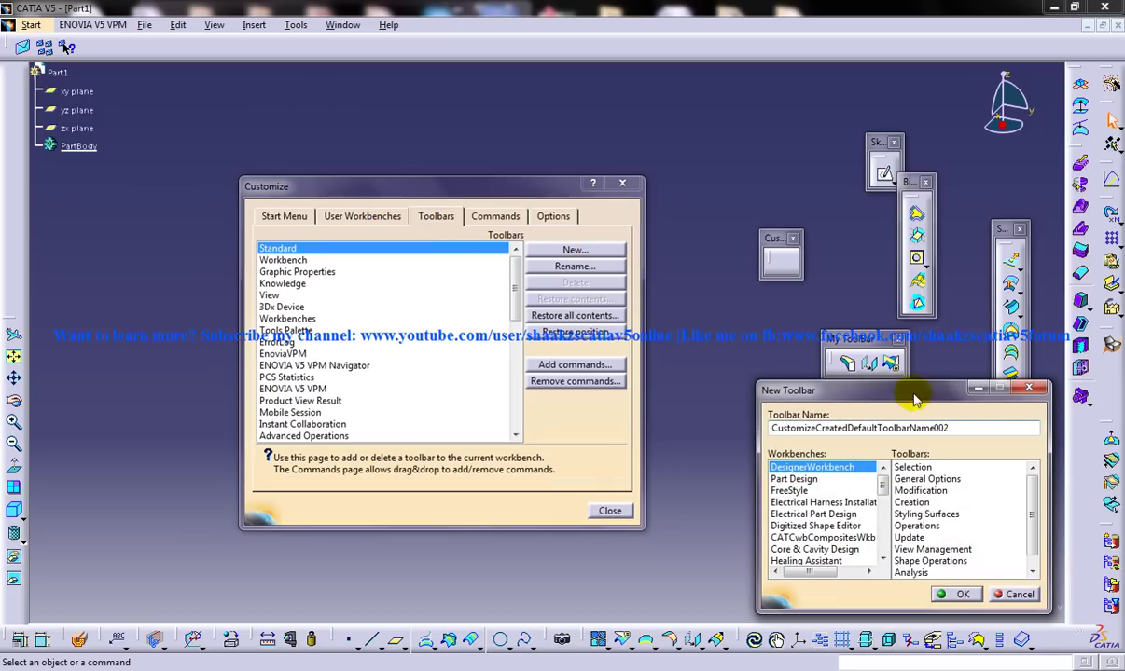
drag(914, 399, 888, 384)
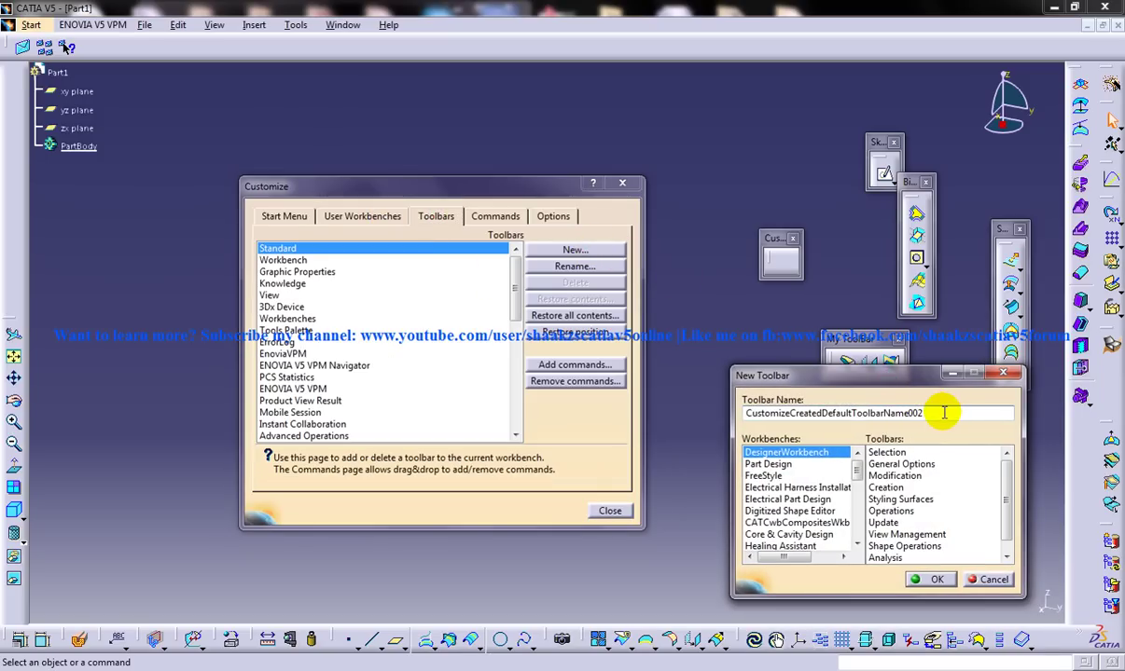
drag(944, 412, 573, 423)
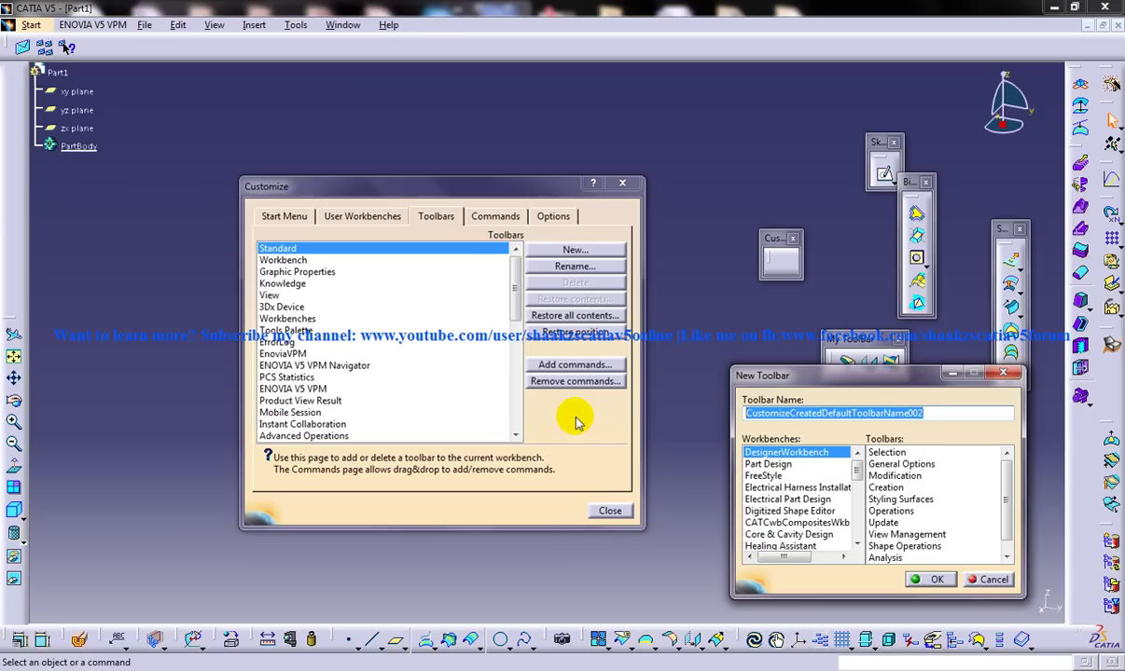
text(Toolsbox)
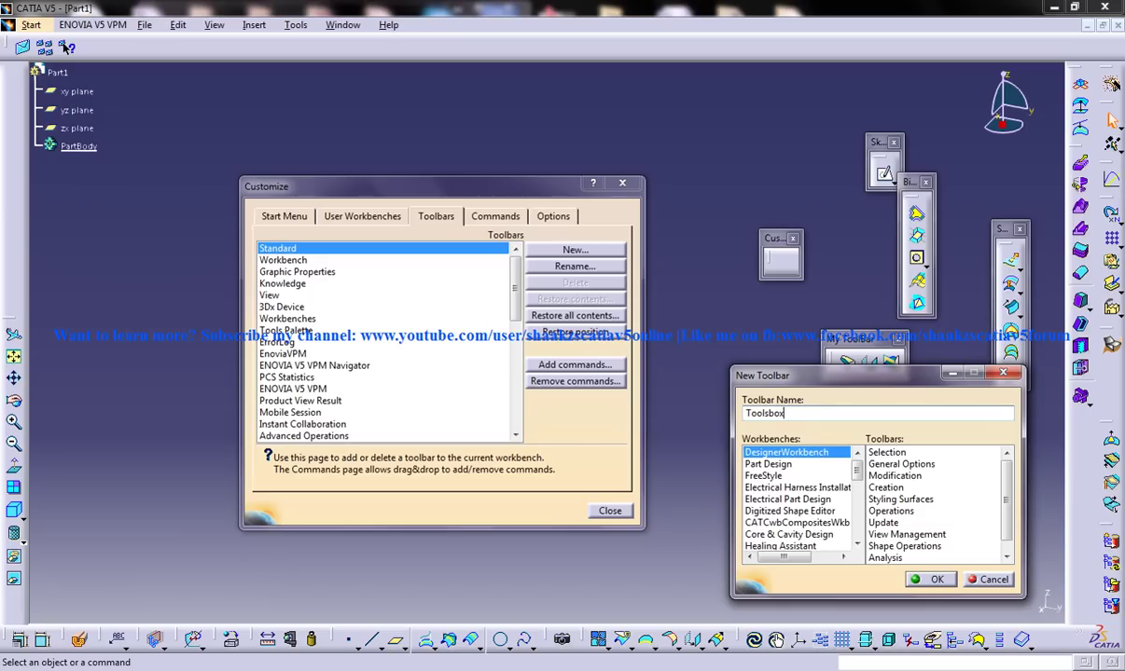
- Confirm the Toolsbox toolbar and drag it down beside the other floating toolbars
key(Return)
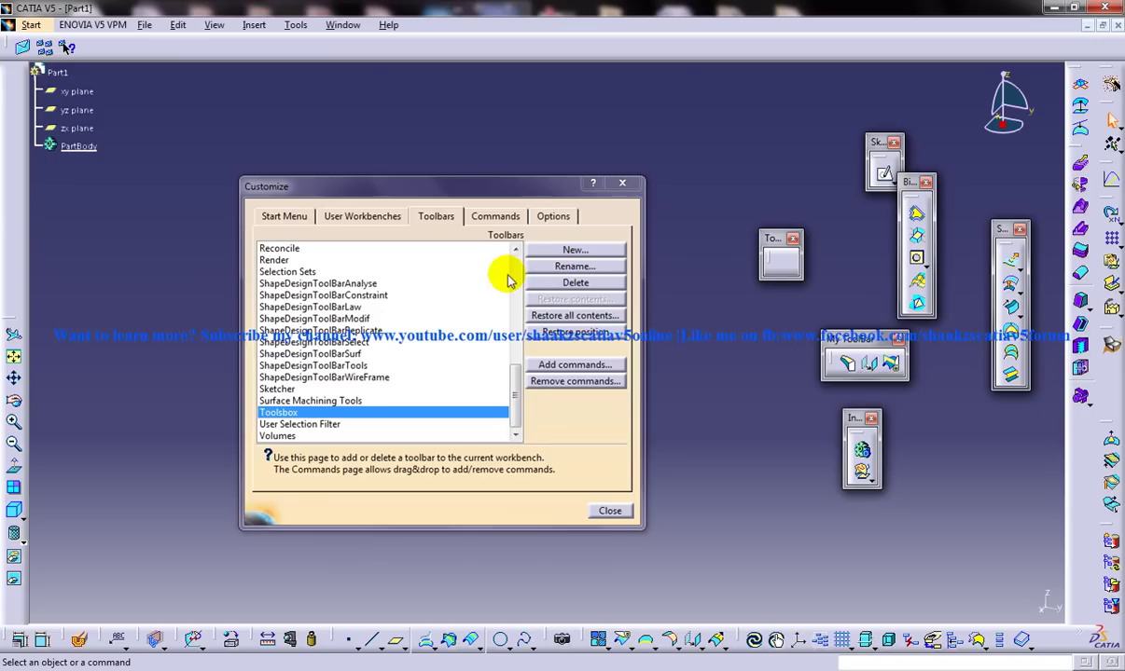
drag(770, 250, 709, 353)
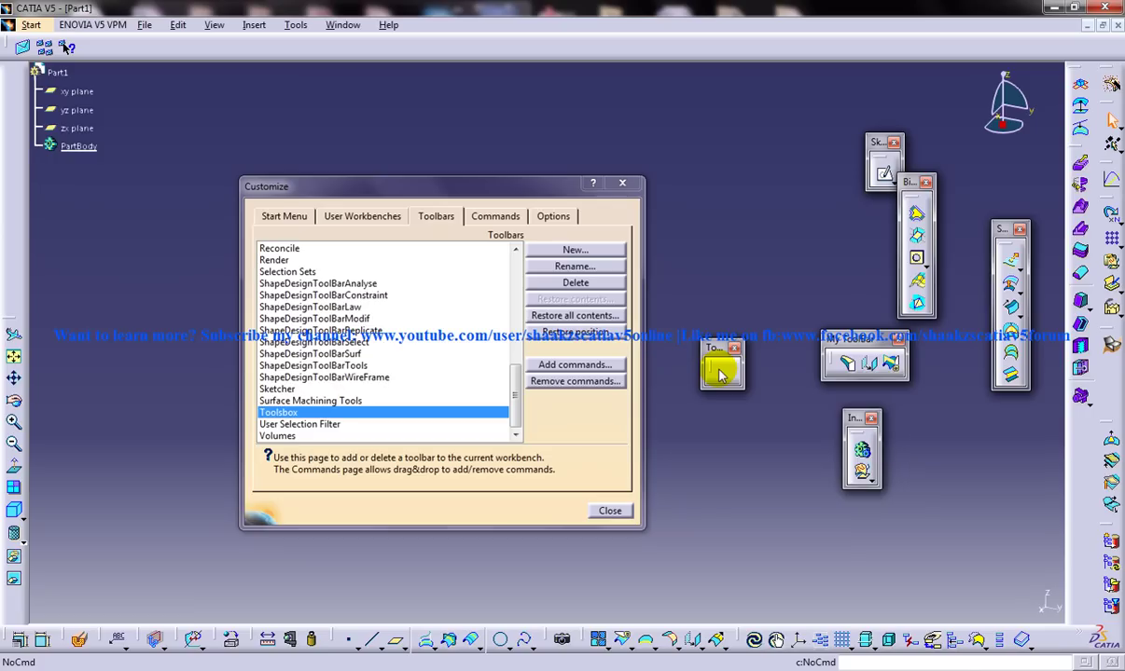
- List All Commands on the Commands page and browse down to Trim/Split
click(497, 218)
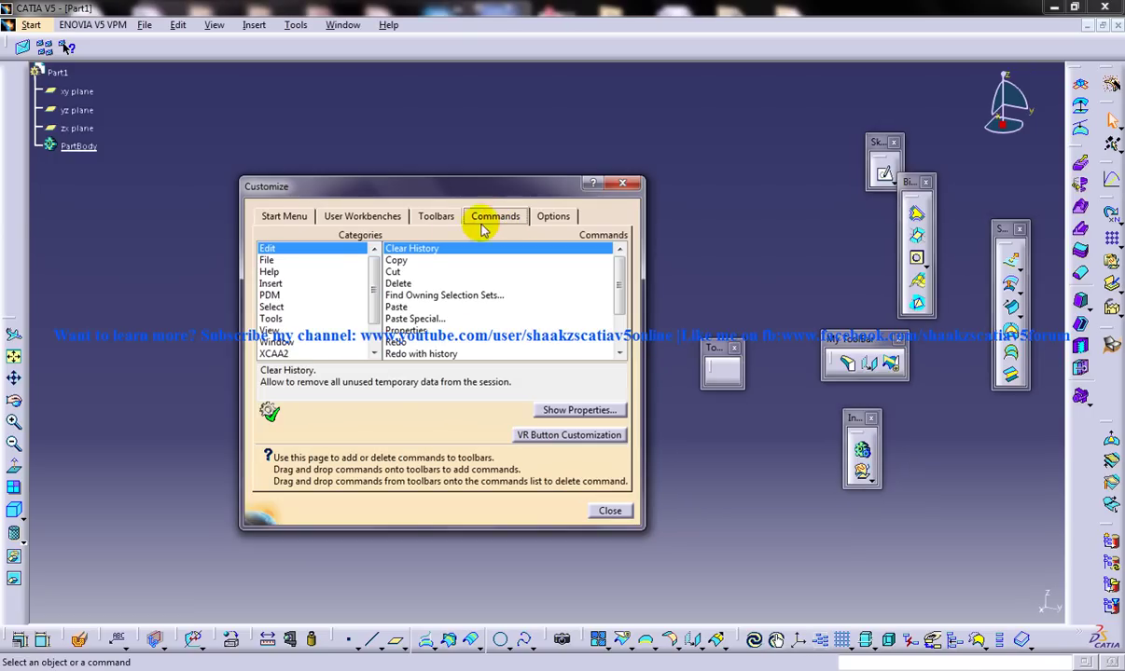
drag(373, 272, 373, 283)
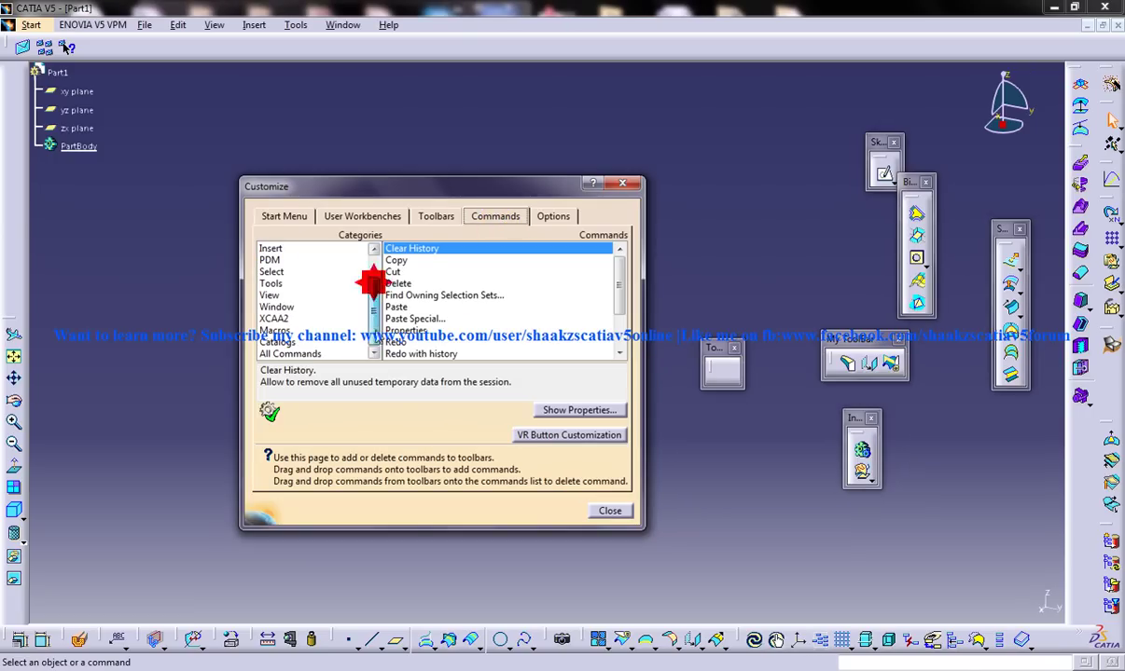
click(295, 354)
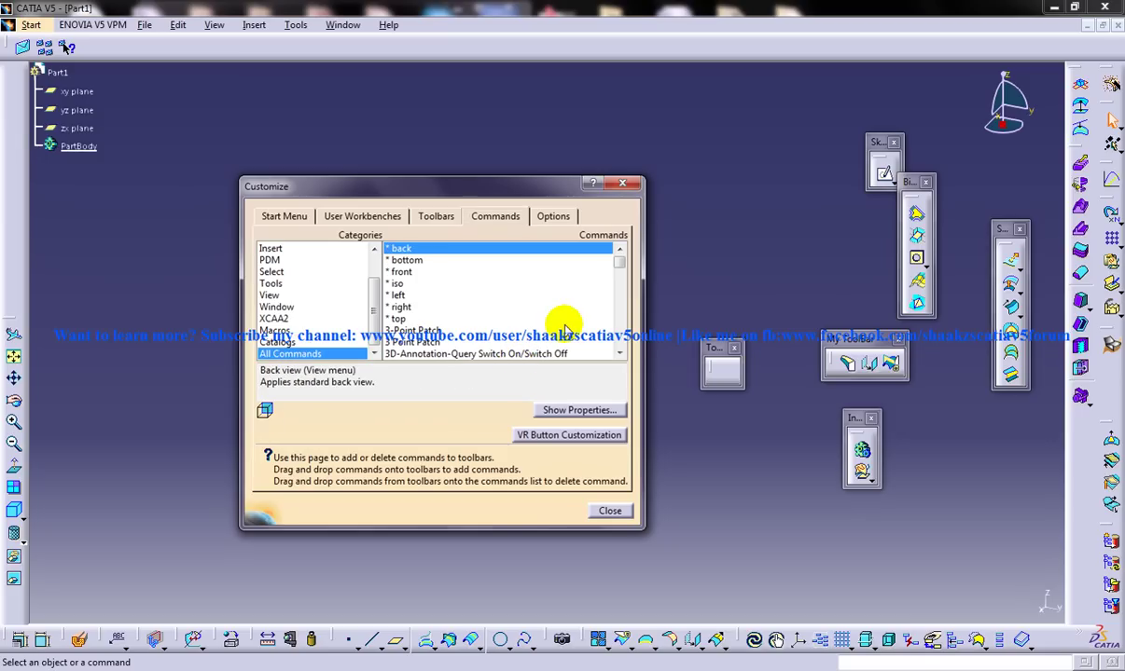
drag(620, 260, 615, 347)
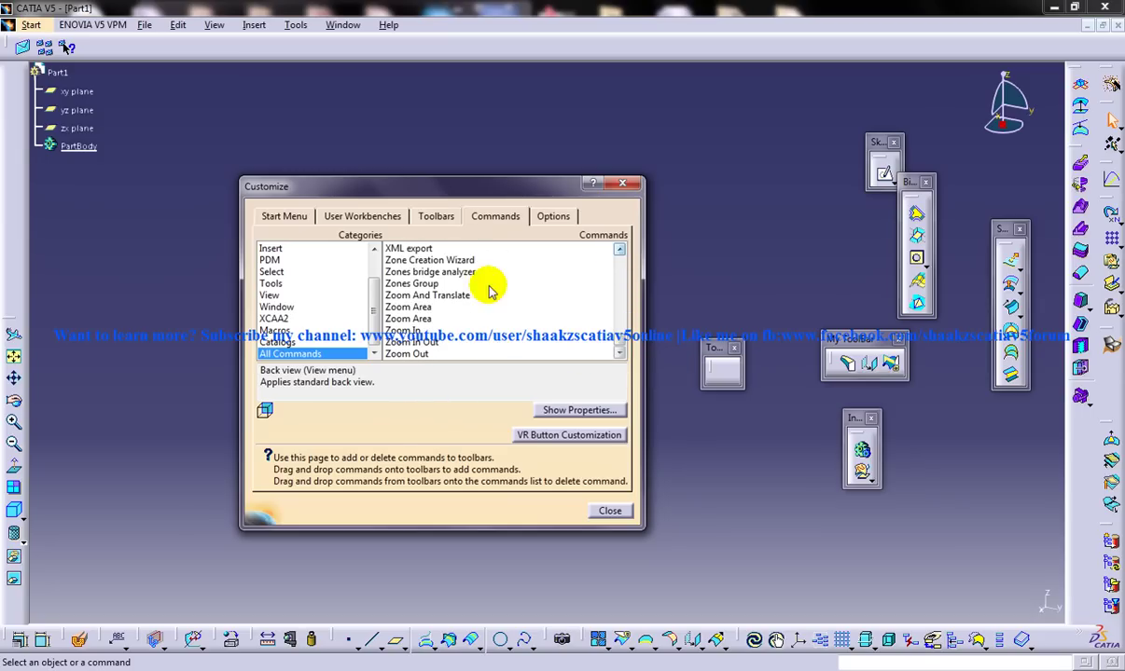
click(424, 295)
key(t)
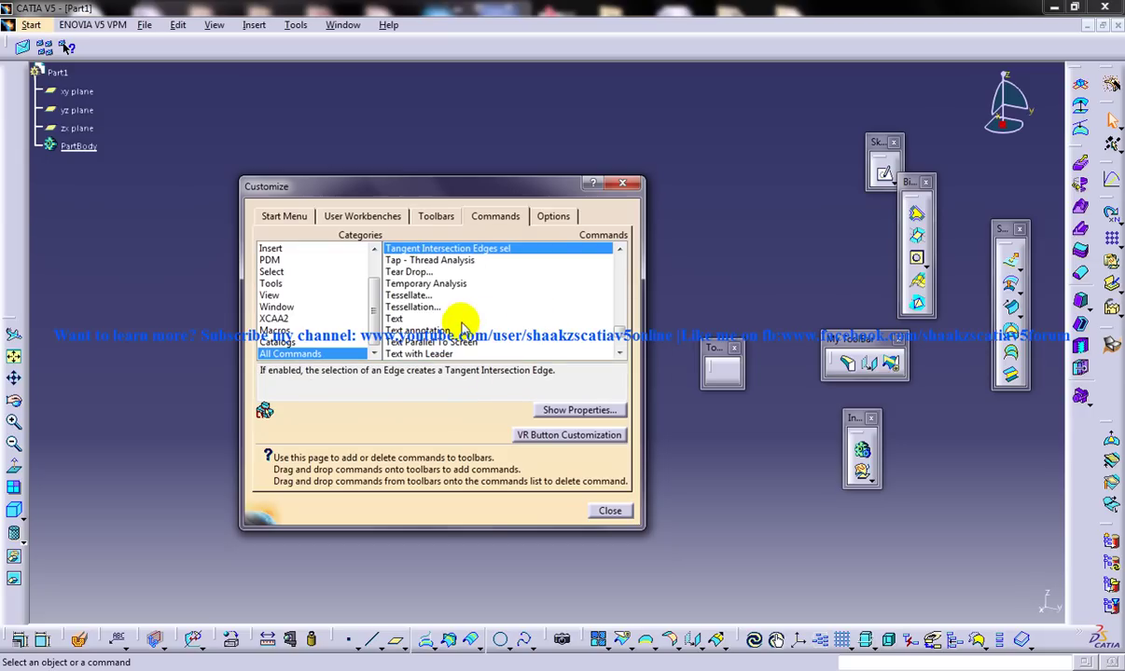
key(Down)
key(Down)
key(Down)
key(Down)
key(Down)
key(Down)
key(Down)
key(Down)
key(Down)
key(Down)
key(Down)
key(Down)
key(Down)
key(Down)
key(Down)
key(Down)
key(Down)
key(Down)
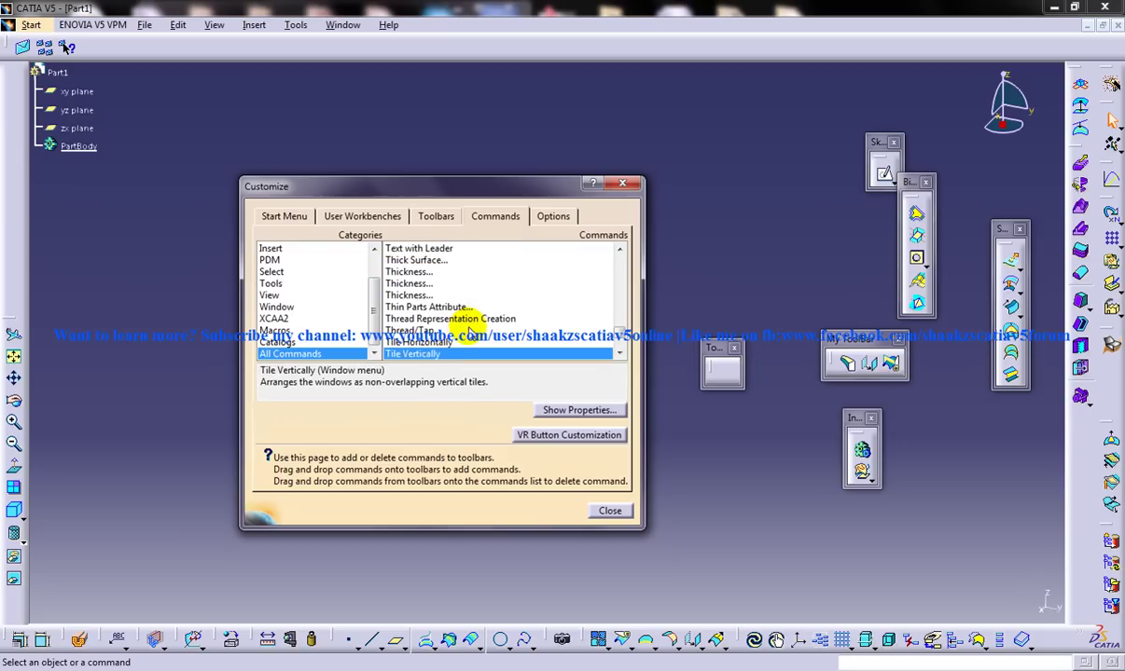
key(Down)
key(Down)
key(Down)
key(Down)
key(Down)
key(Down)
key(Down)
key(Down)
key(Down)
key(Down)
key(Down)
key(Down)
key(Down)
key(Down)
key(Down)
key(Down)
key(Down)
key(Down)
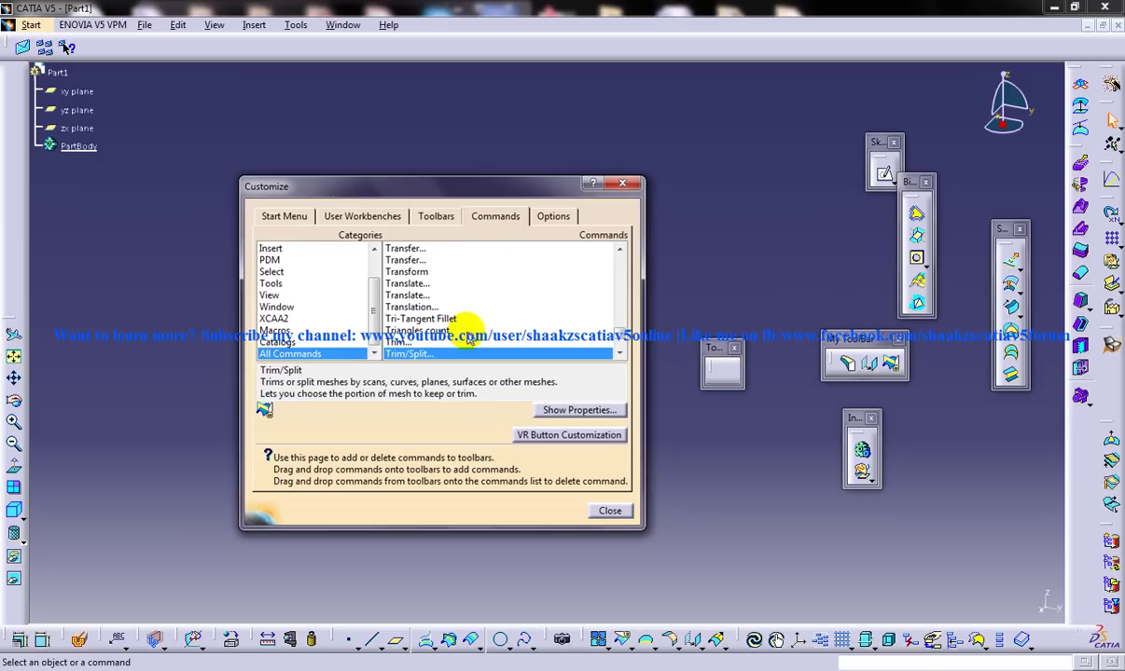
- Drag Trim/Split, Tritangent Fillet and Turn Head from the list onto Toolsbox
mouse_move(420, 355)
mouse_down()
mouse_move(660, 383)
mouse_move(722, 375)
mouse_up()
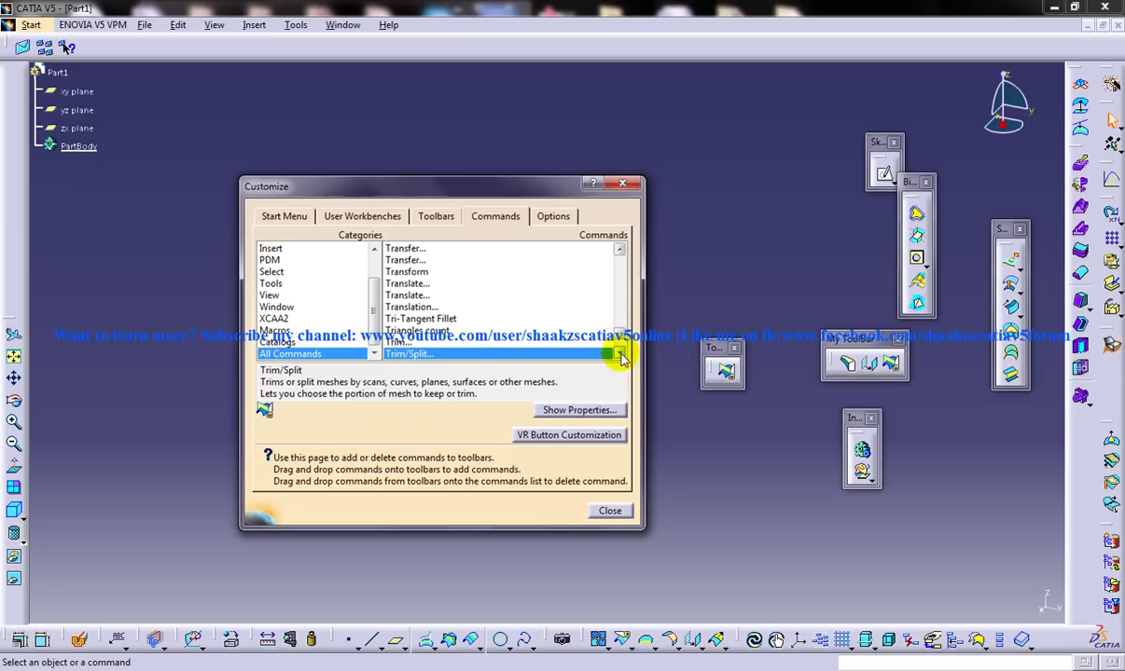
scroll(621, 358, down, 3)
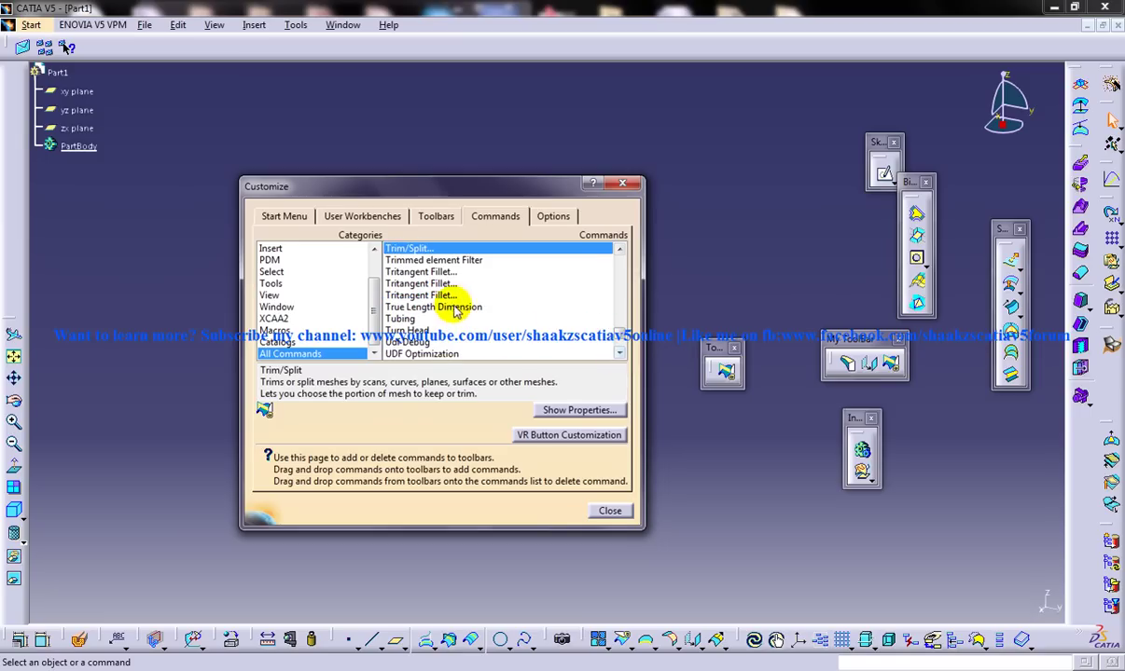
drag(411, 293, 724, 371)
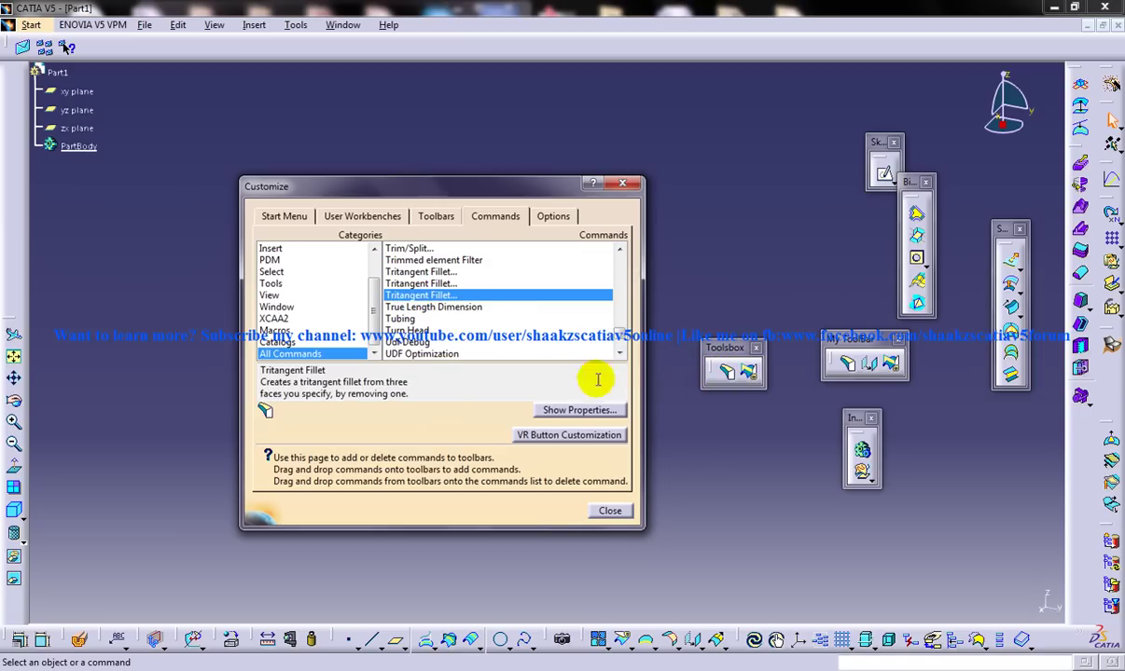
drag(401, 328, 737, 382)
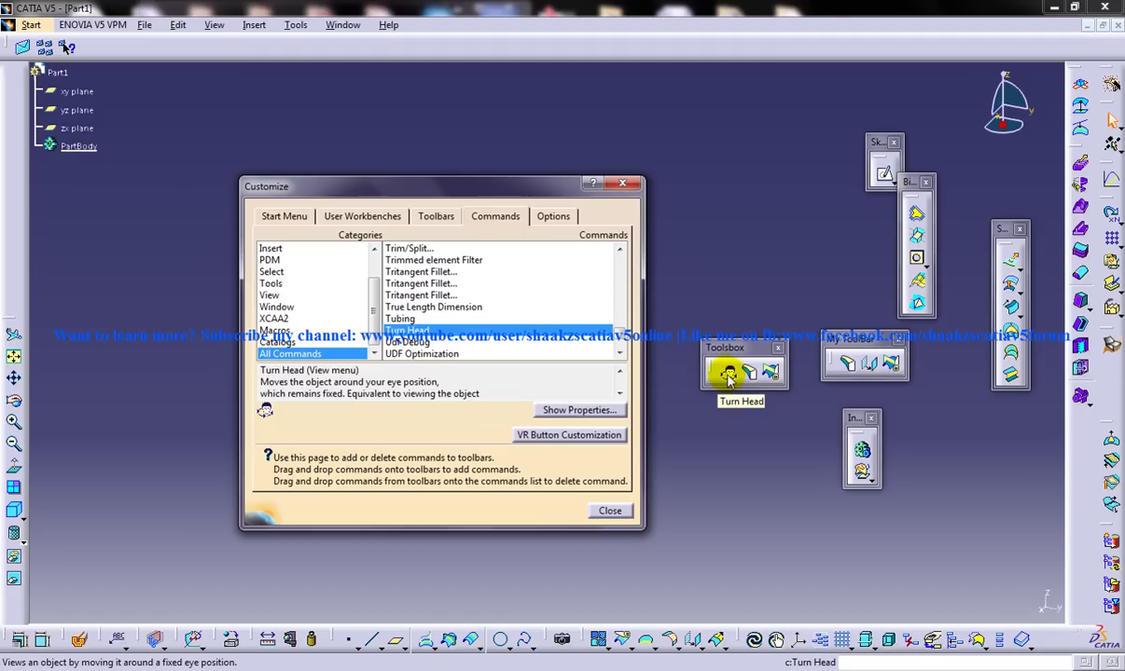
- Drag the Turn Head icon off Toolsbox back onto the Commands list
drag(727, 373, 615, 344)
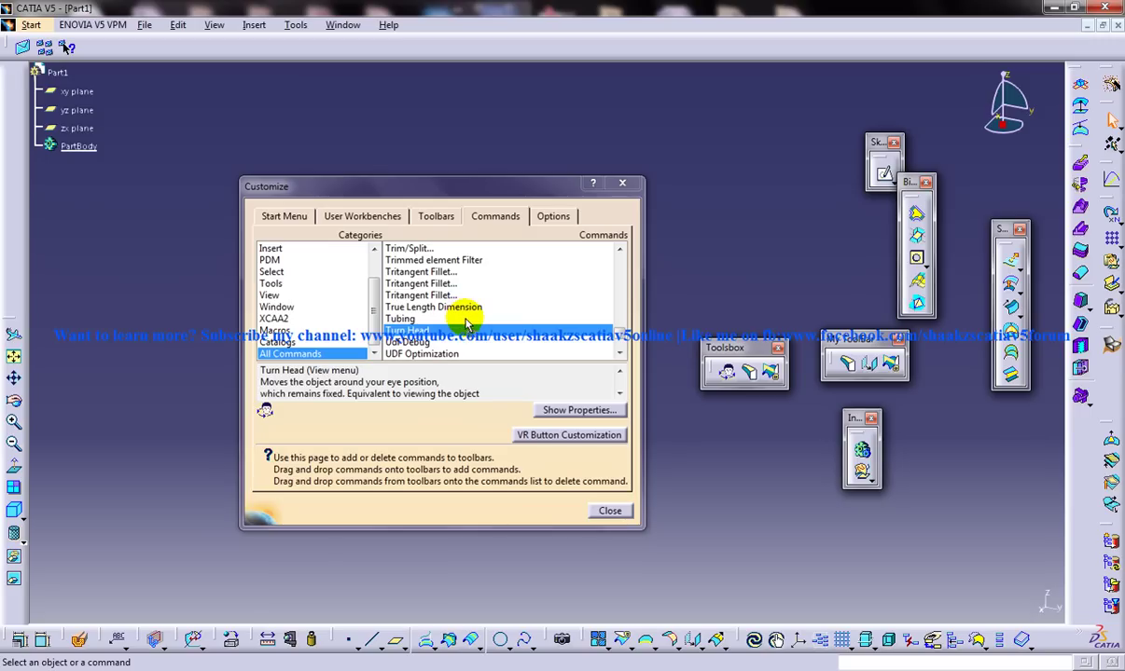
drag(724, 365, 543, 350)
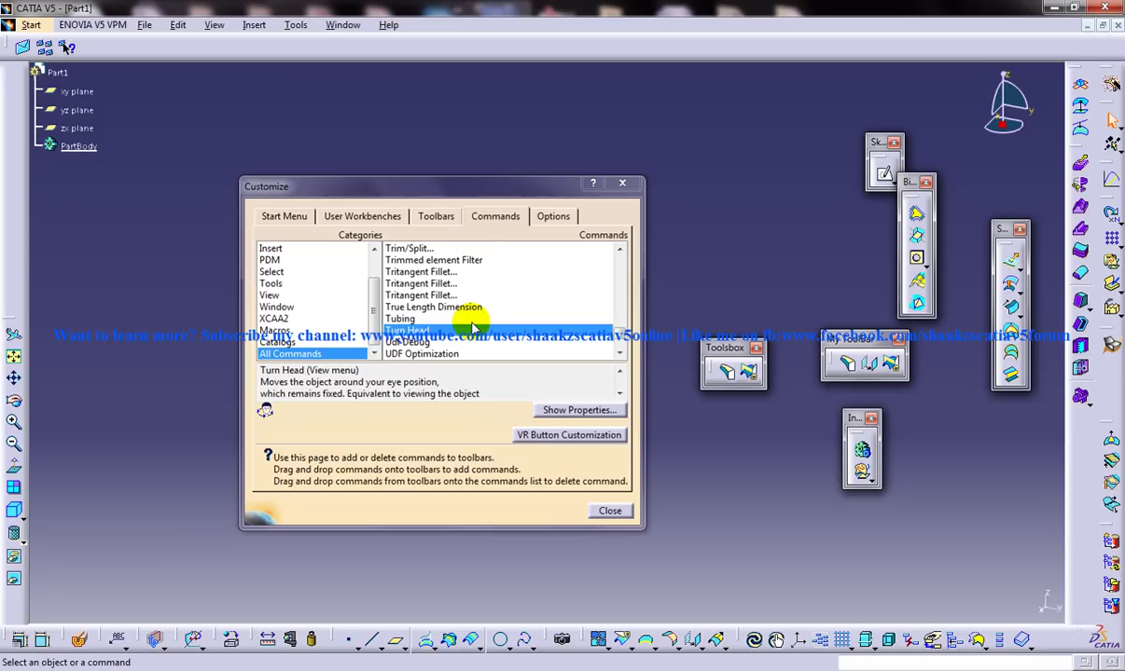
- Close the Customize dialog, leaving Toolsbox with Trim/Split and Tritangent Fillet
click(622, 186)
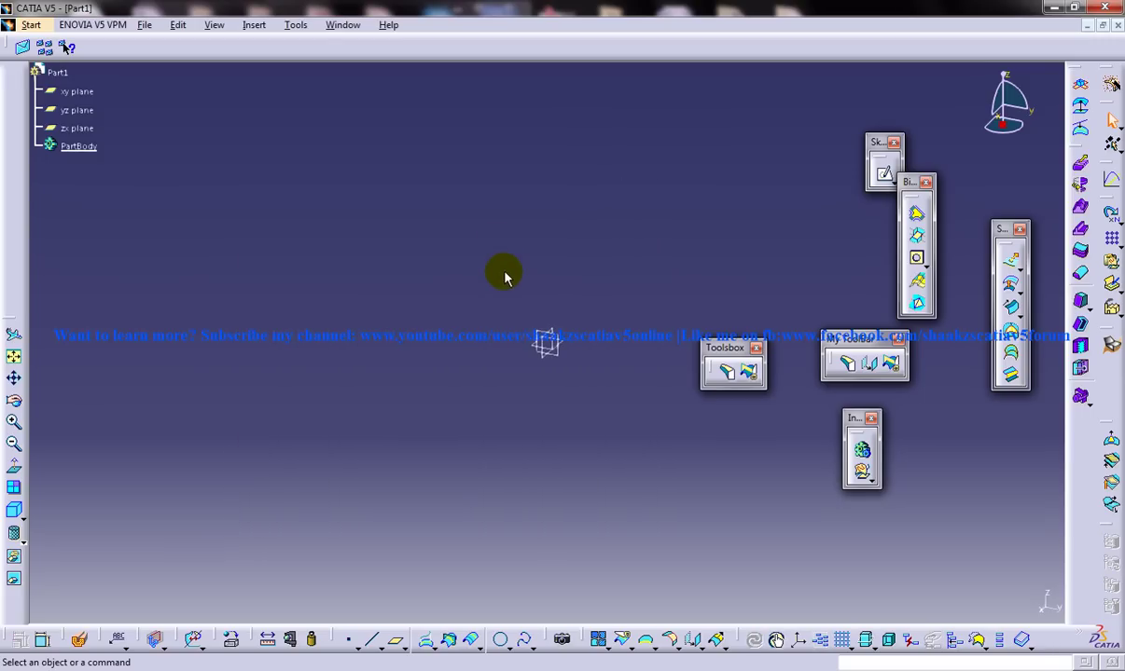